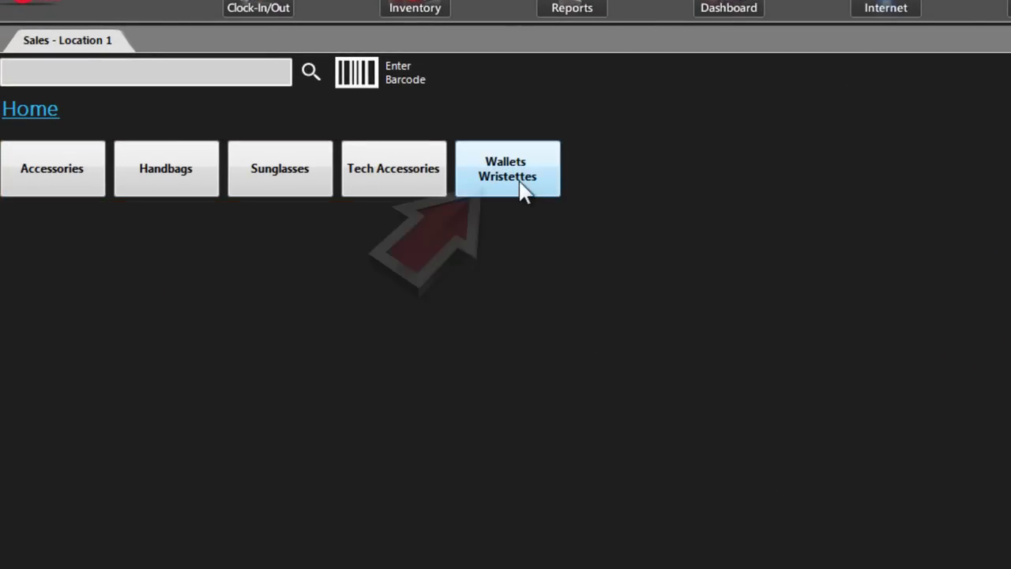
From Wallets Wristettes, show all products on the home screen as tiles, one size larger.
left_click(521, 190)
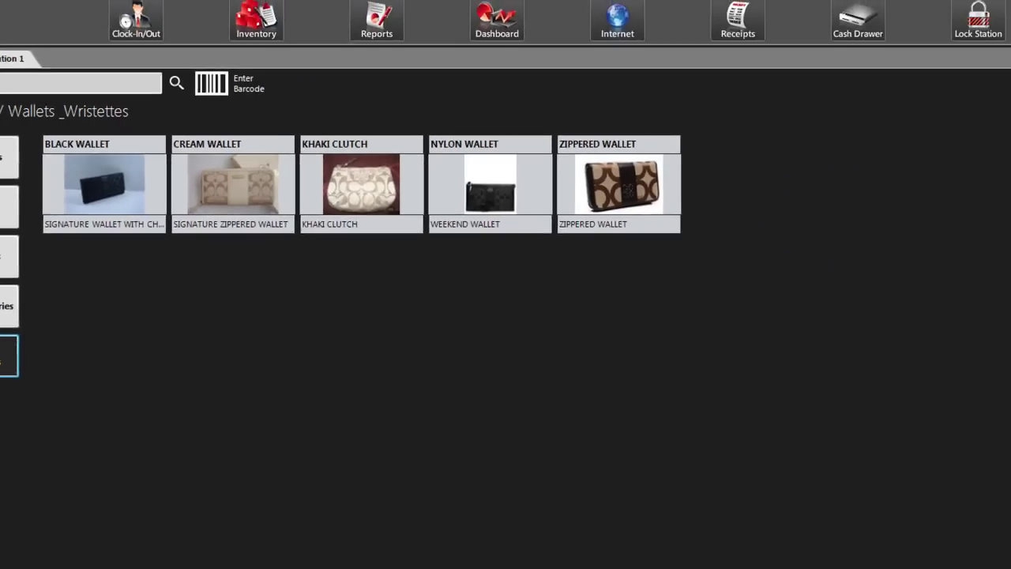
left_click(927, 93)
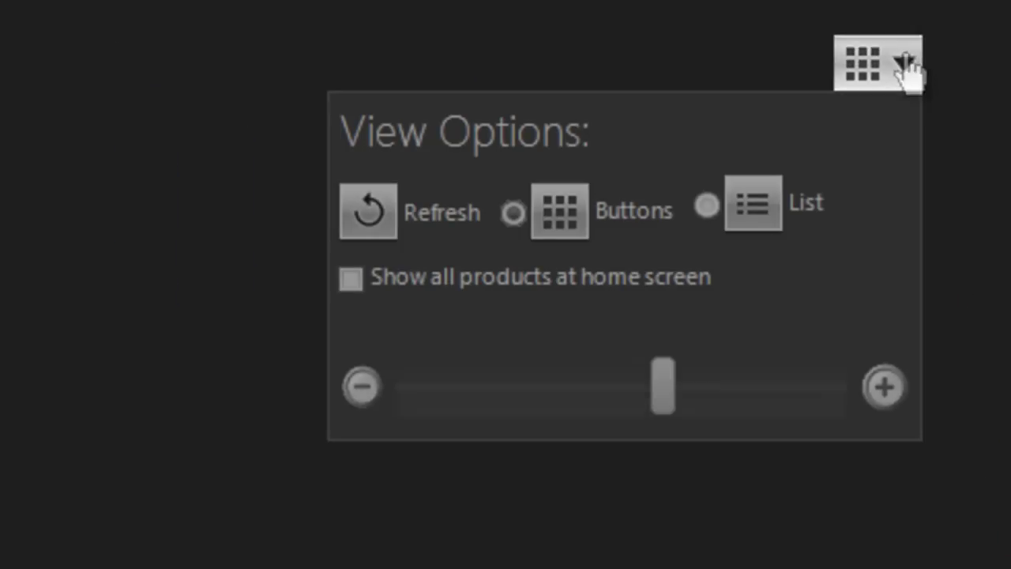
left_click(753, 207)
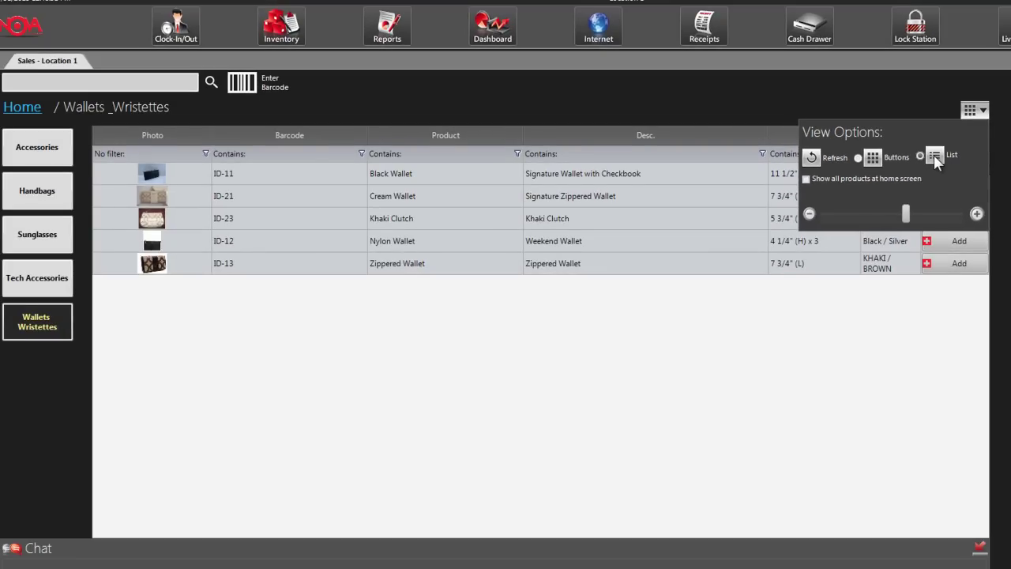
left_click(872, 157)
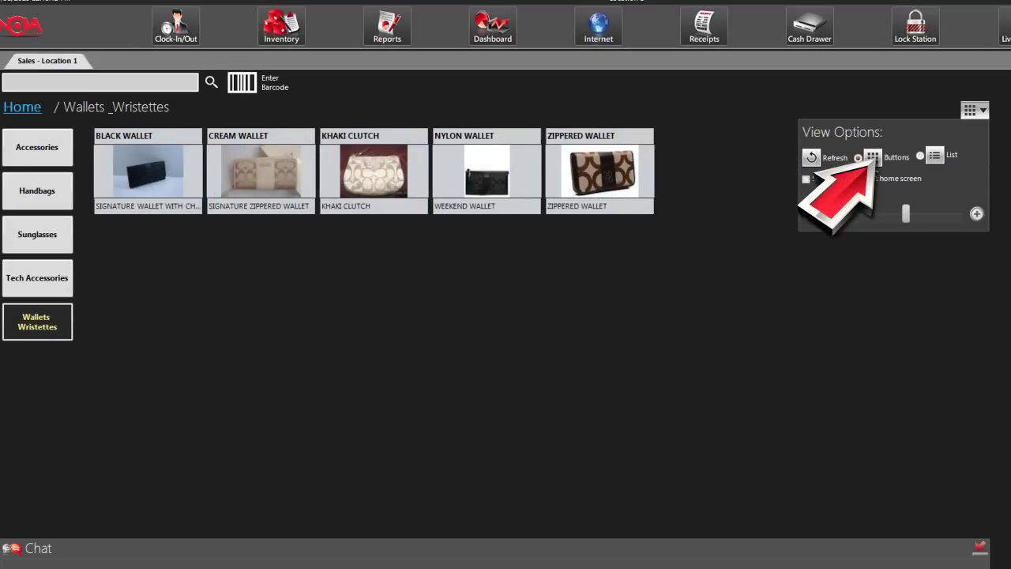
left_click(805, 178)
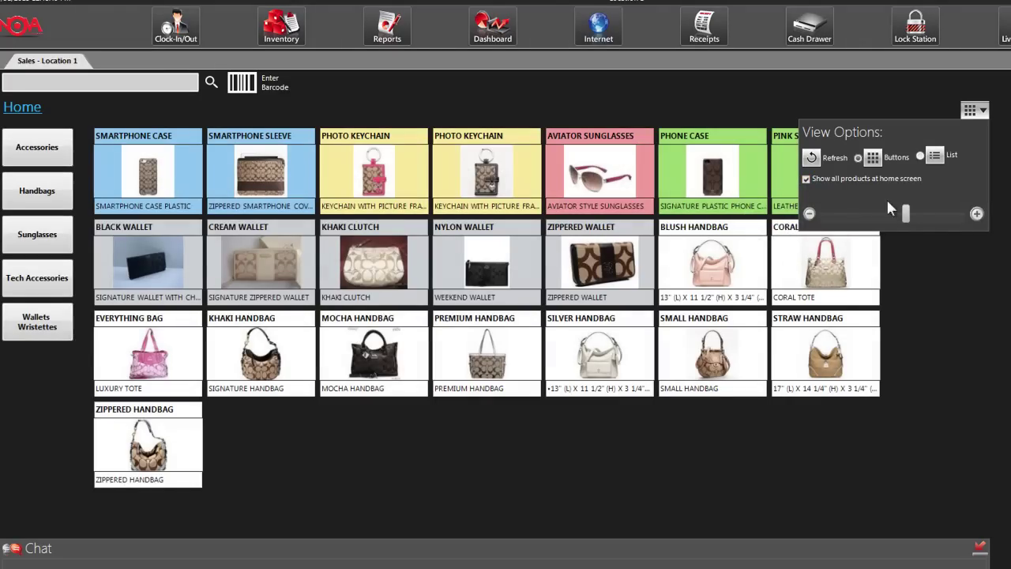
left_click(977, 214)
left_click(977, 214)
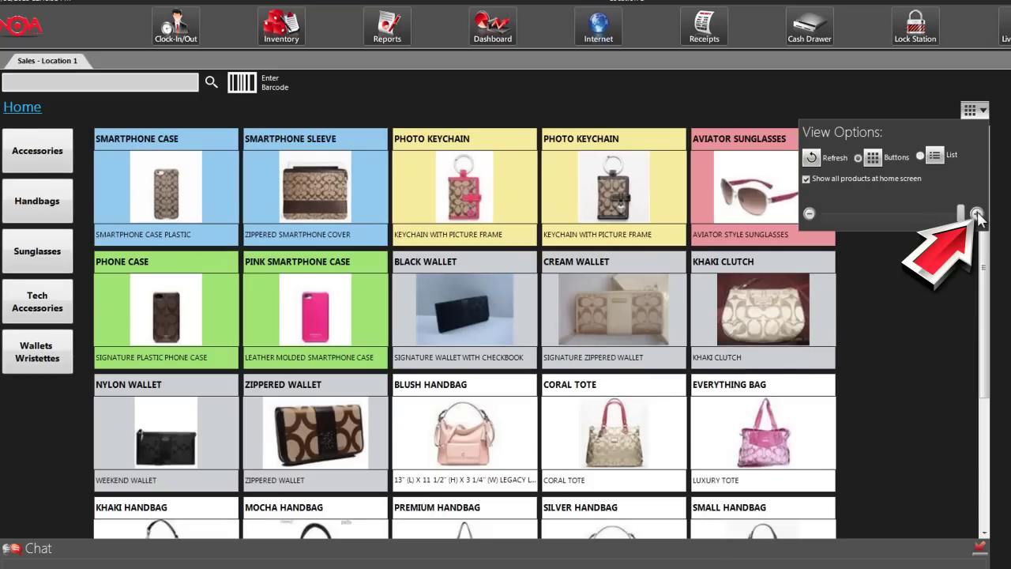
left_click(808, 214)
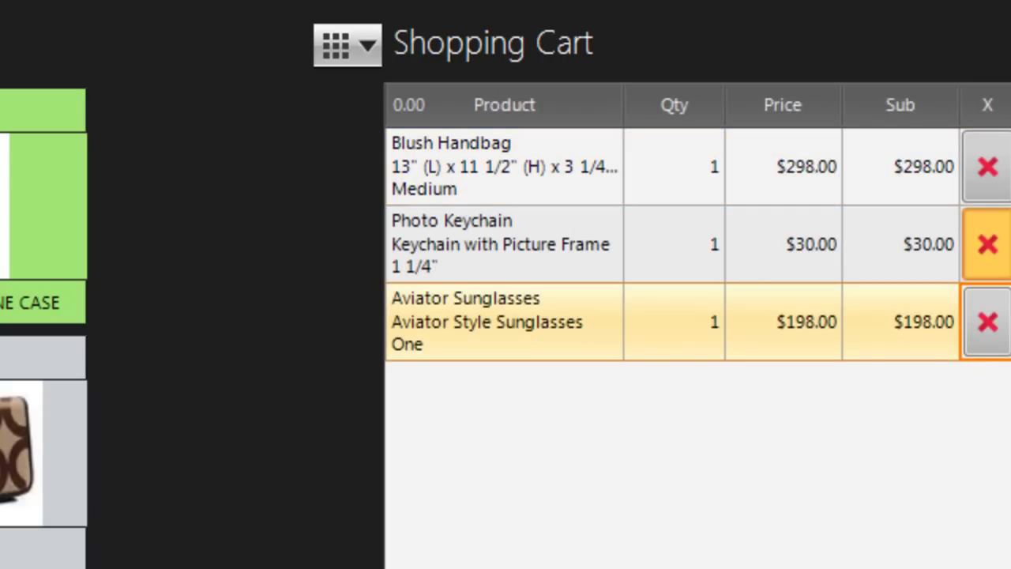
Remove Photo Keychain from the cart and set Aviator Sunglasses quantity to 2.
left_click(987, 244)
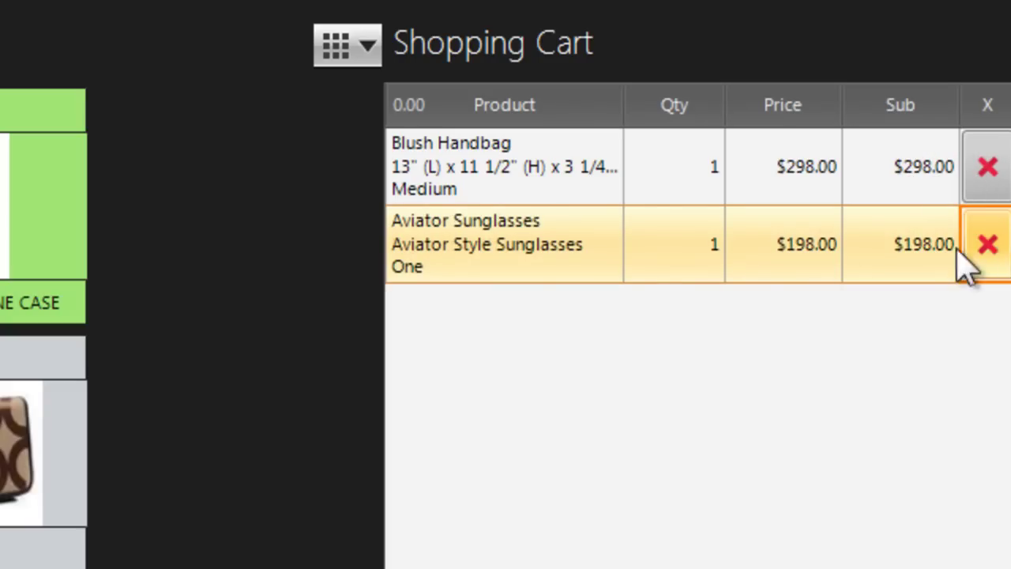
left_click(466, 253)
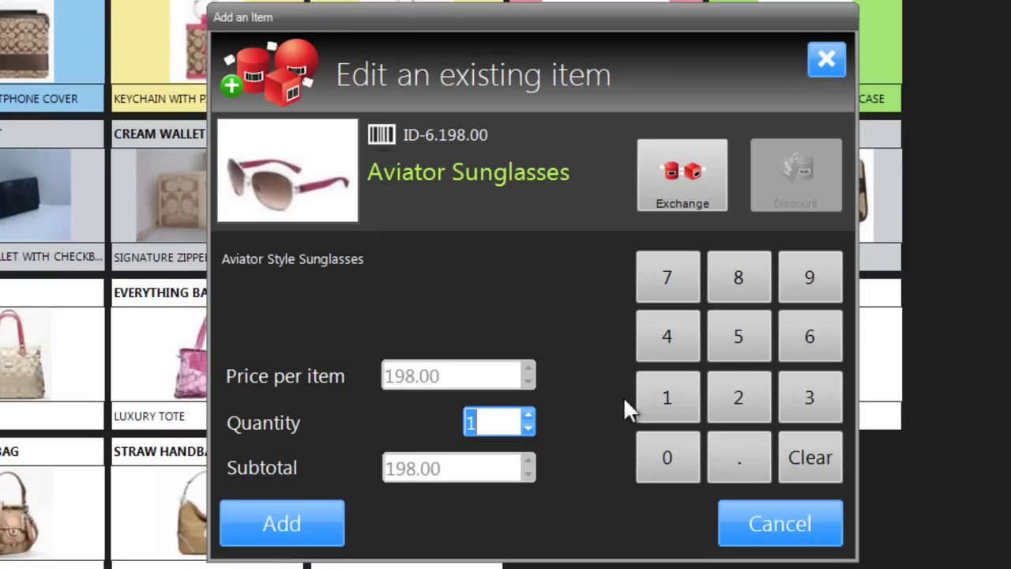
left_click(524, 415)
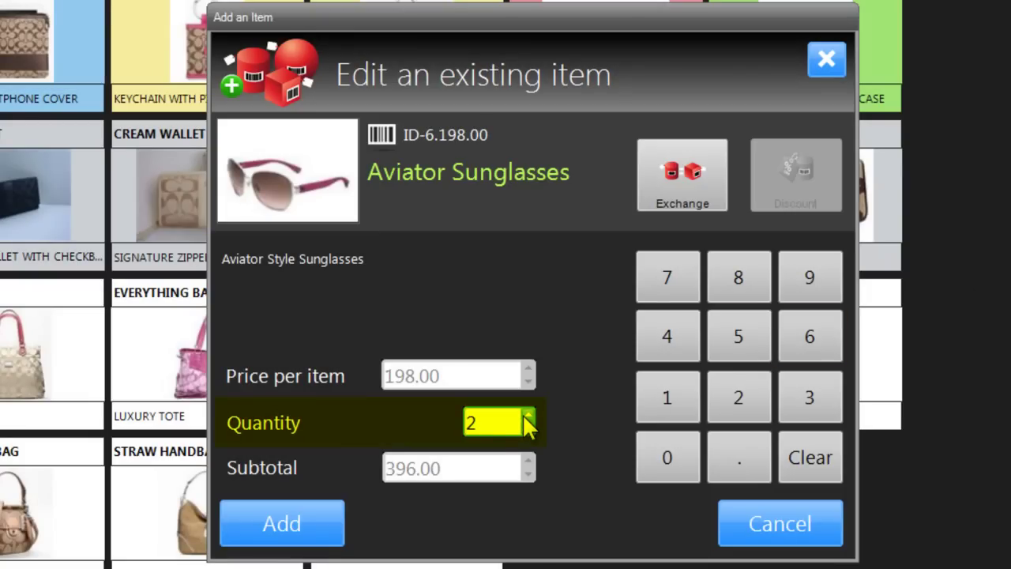
left_click(290, 538)
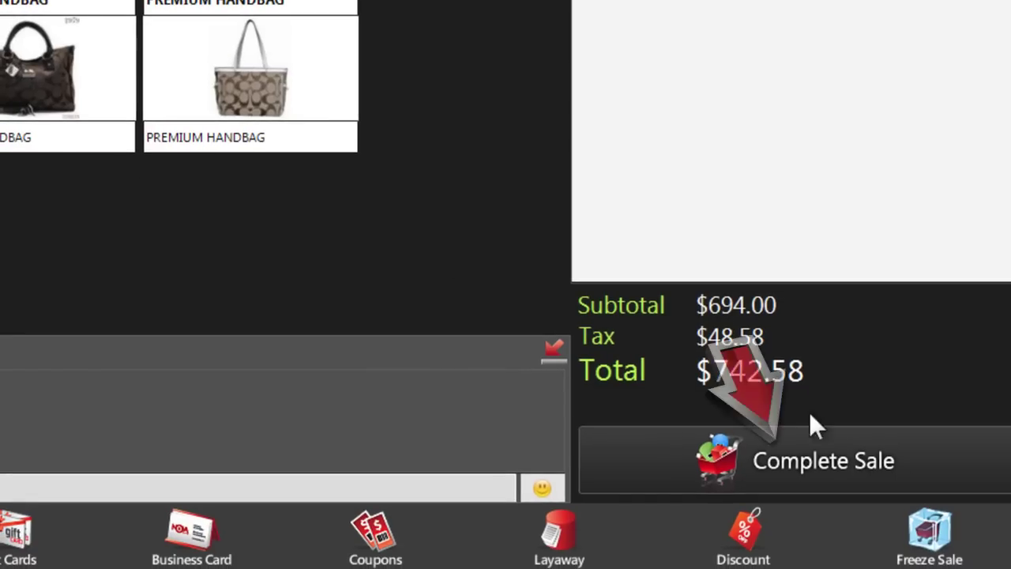
Check out the $742.58 sale and record $800.75 cash received, leaving $58.17 change.
left_click(857, 467)
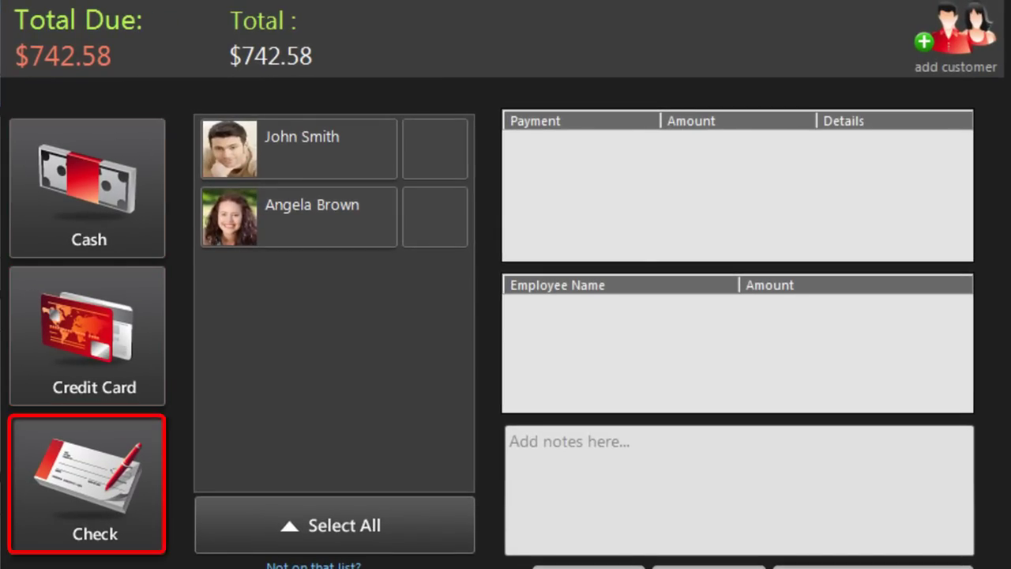
left_click(100, 212)
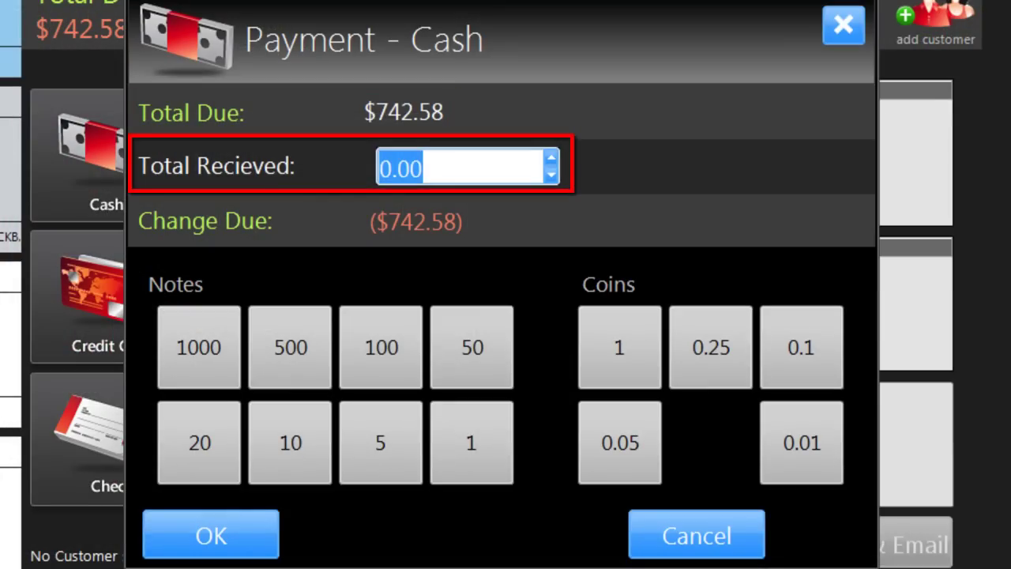
type("800")
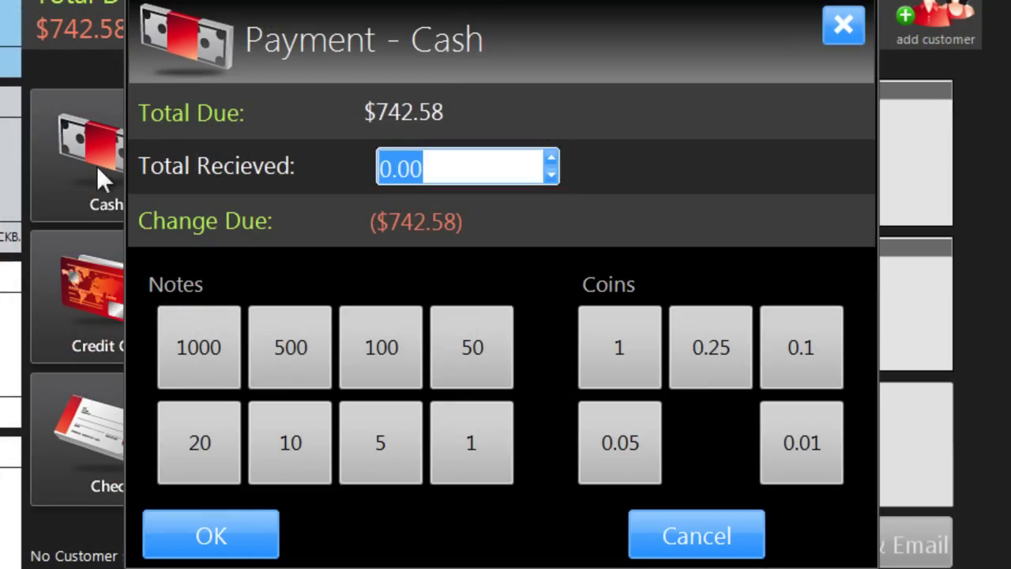
left_click(294, 348)
left_click(380, 344)
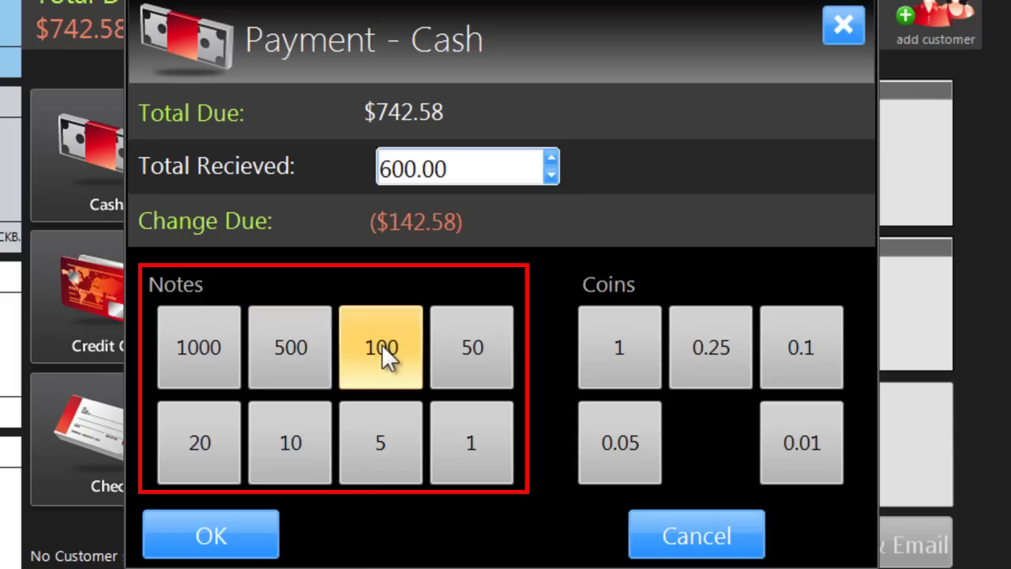
left_click(381, 344)
left_click(715, 356)
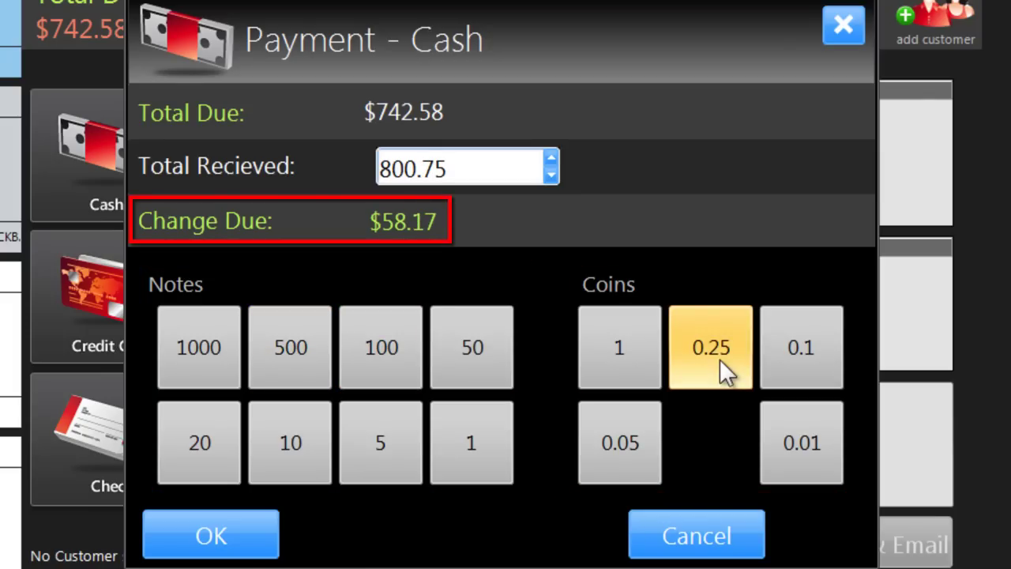
left_click(212, 537)
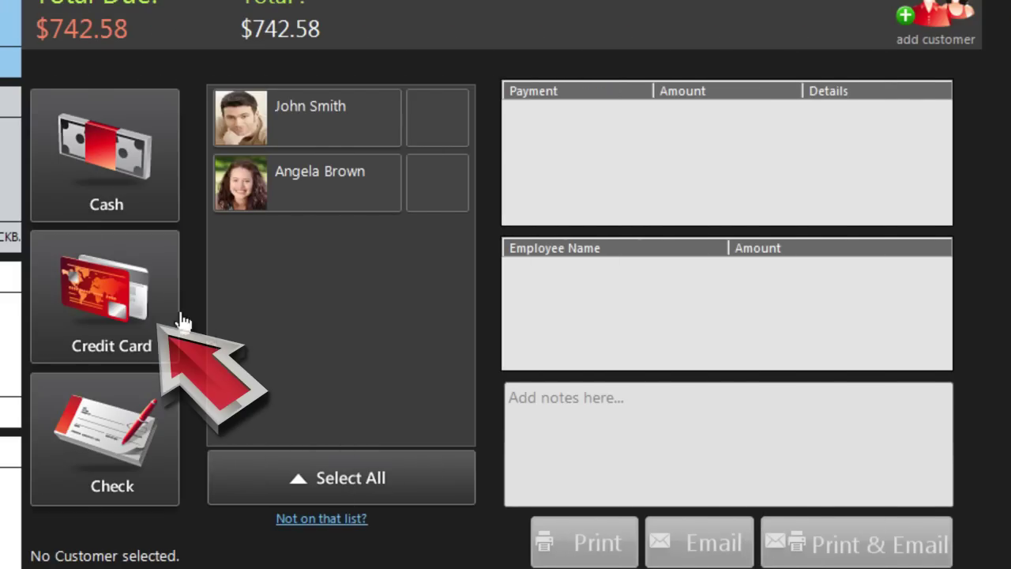
Start a $500 credit card payment, entering the card number, expiry 12/34 and security code.
left_click(135, 304)
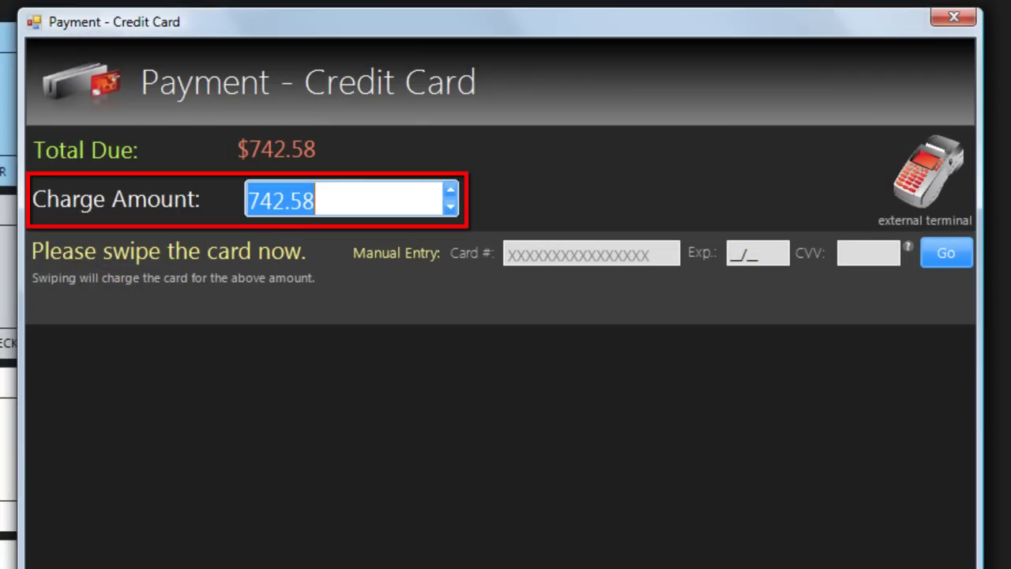
type("500")
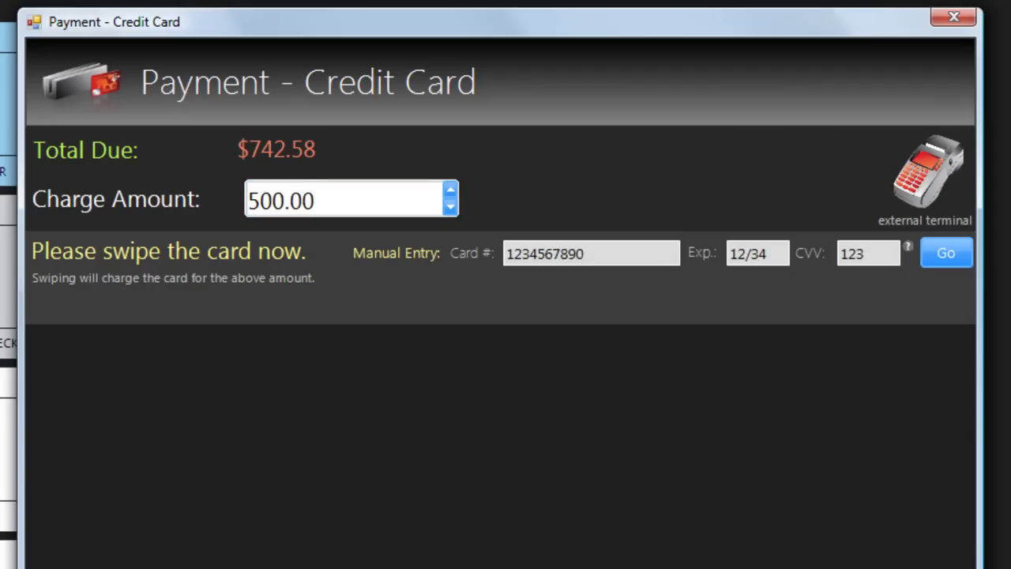
type("1234567")
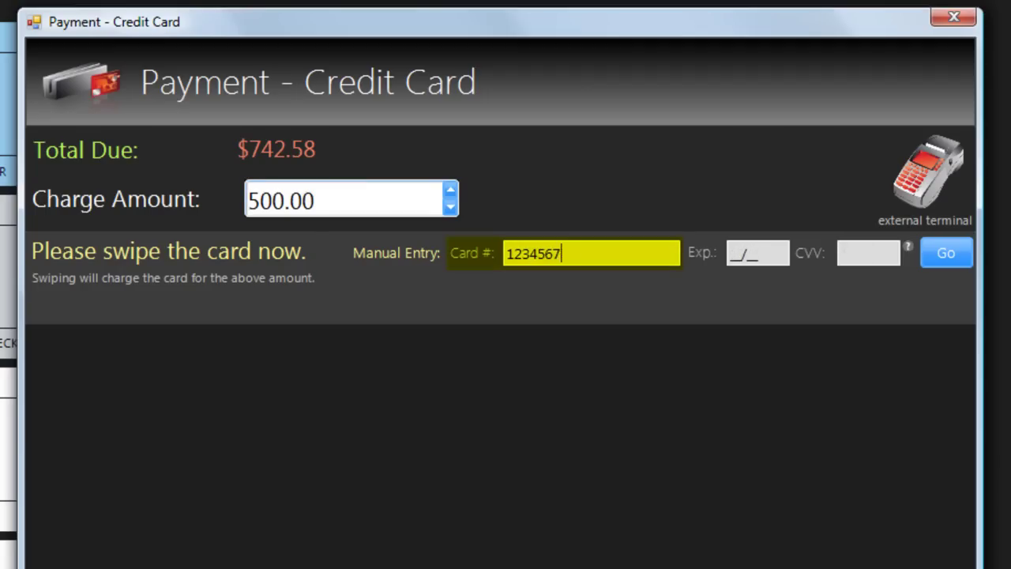
type("890")
key("Tab")
type("12/34")
key("Tab")
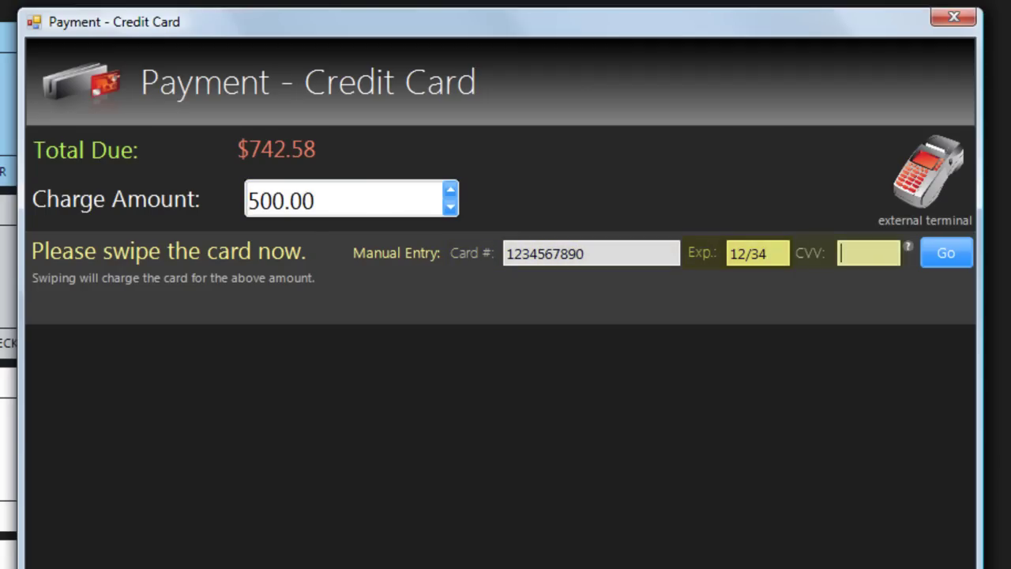
type("123")
key("Tab")
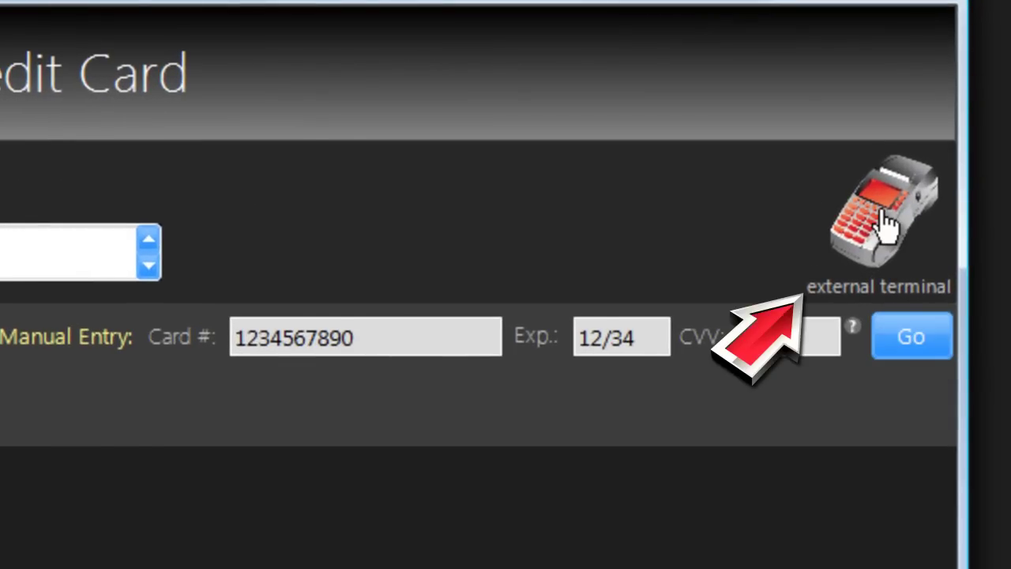
Switch to the external terminal and enter a Discover charge with card last-four and authorization number.
left_click(889, 226)
left_click(671, 304)
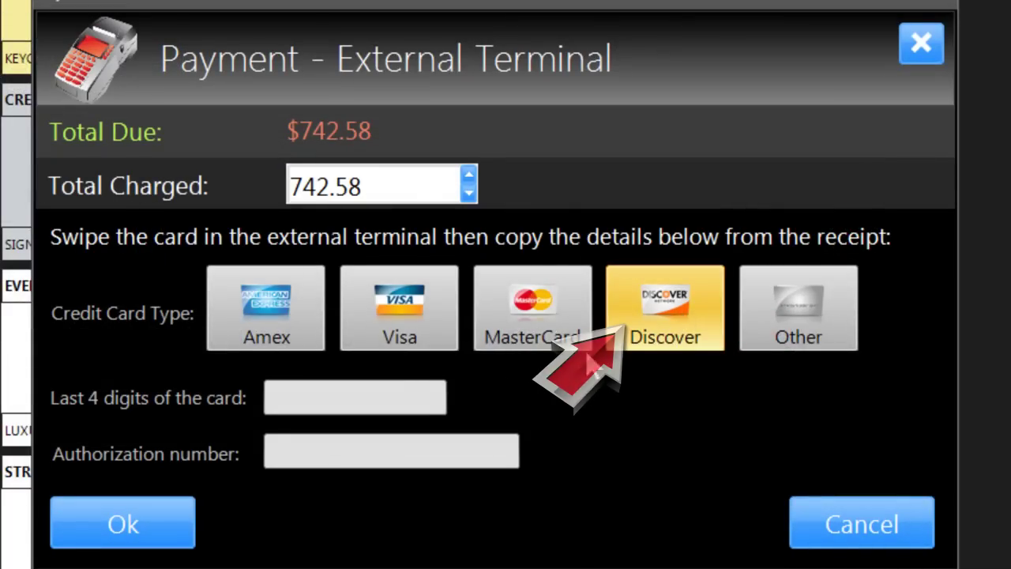
left_click(397, 390)
type("7890")
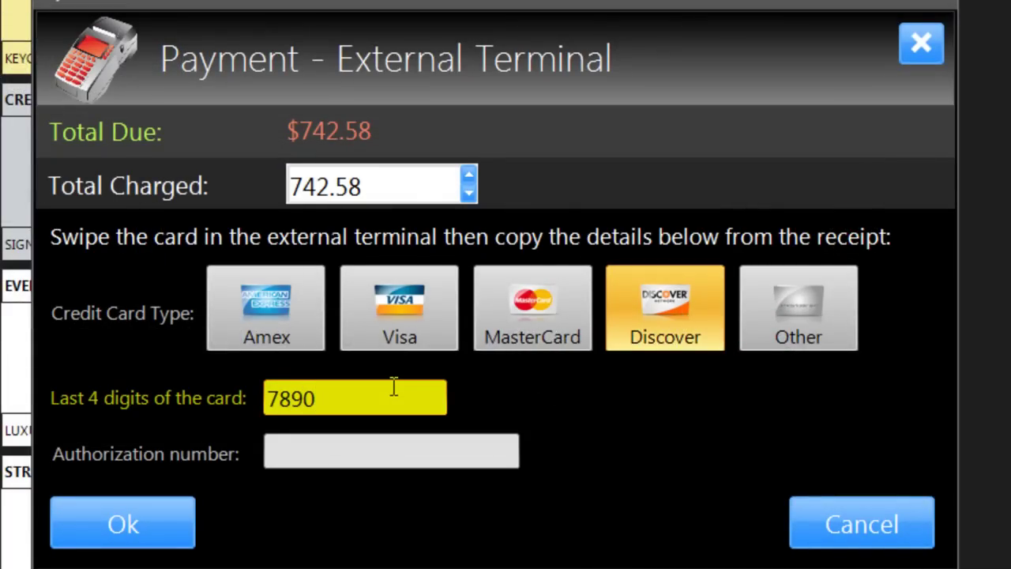
key("Tab")
type("123")
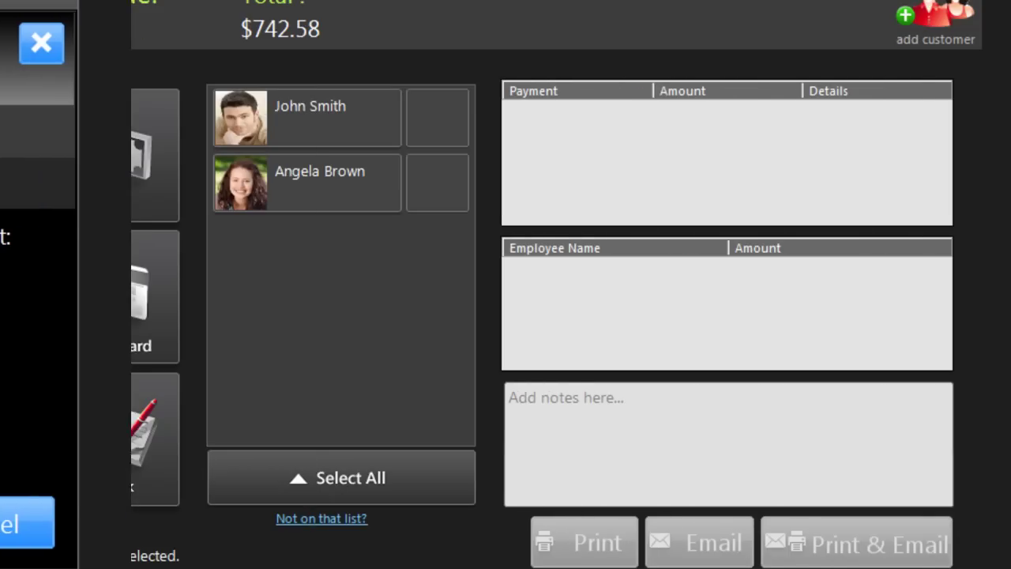
Confirm the Discover payment, then add a 350 traveler's check with payer name and check number.
left_click(178, 545)
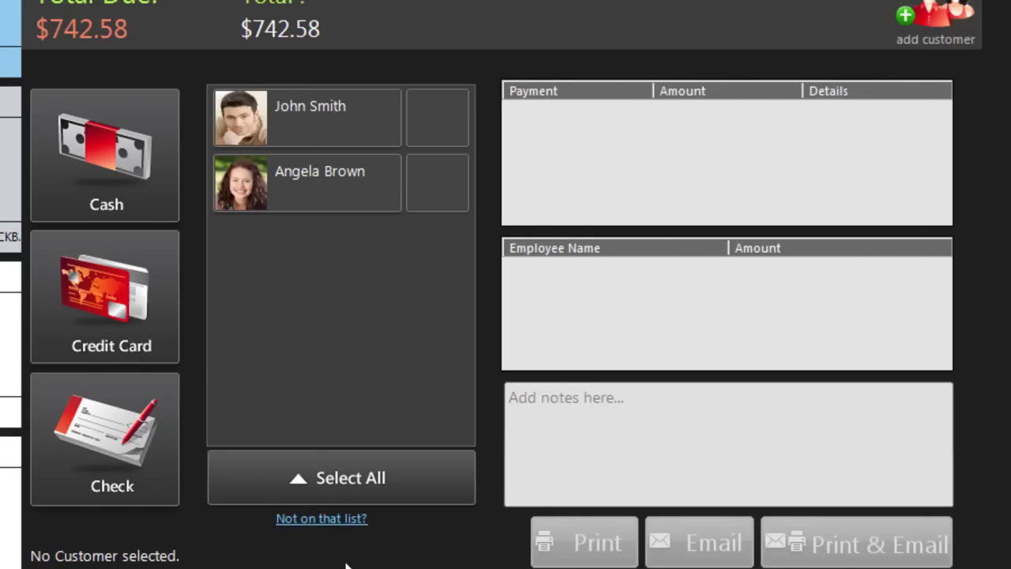
left_click(135, 455)
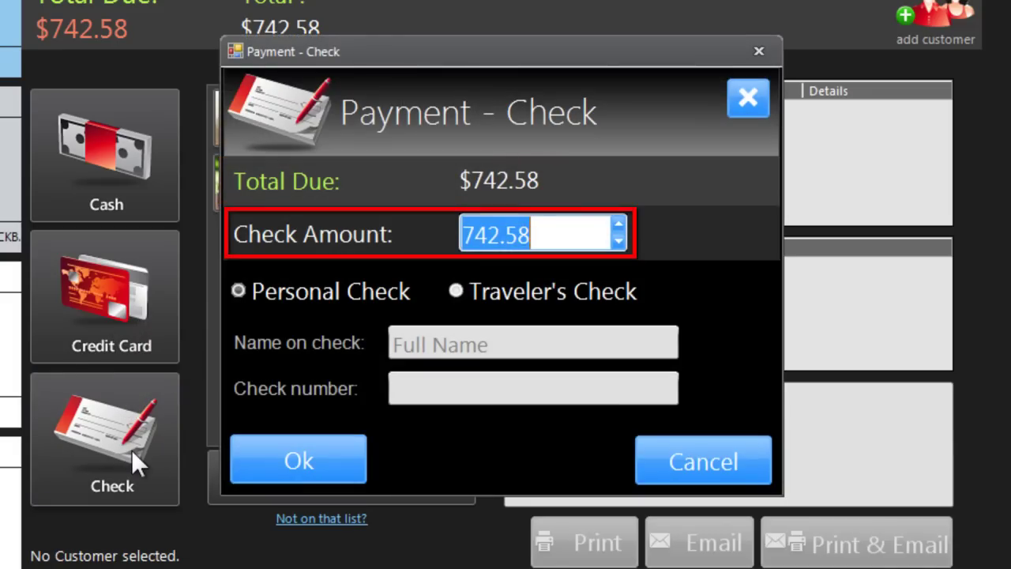
type("350")
key("Tab")
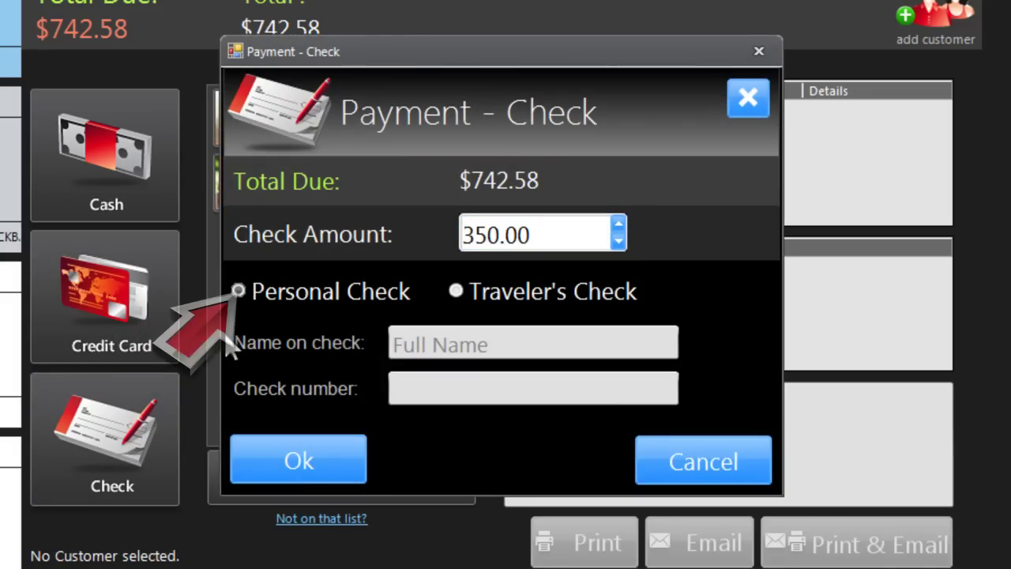
left_click(456, 291)
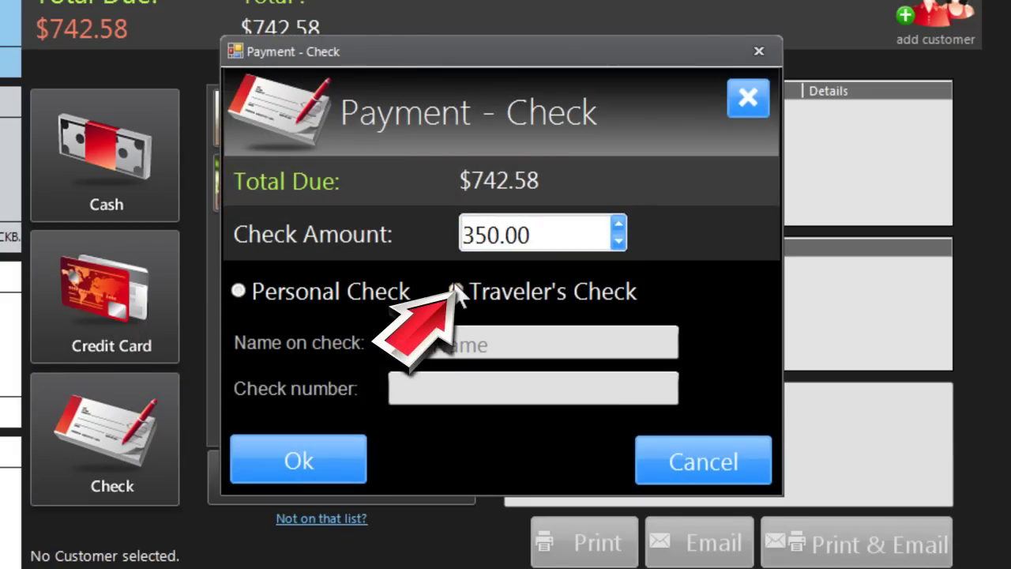
key("Tab")
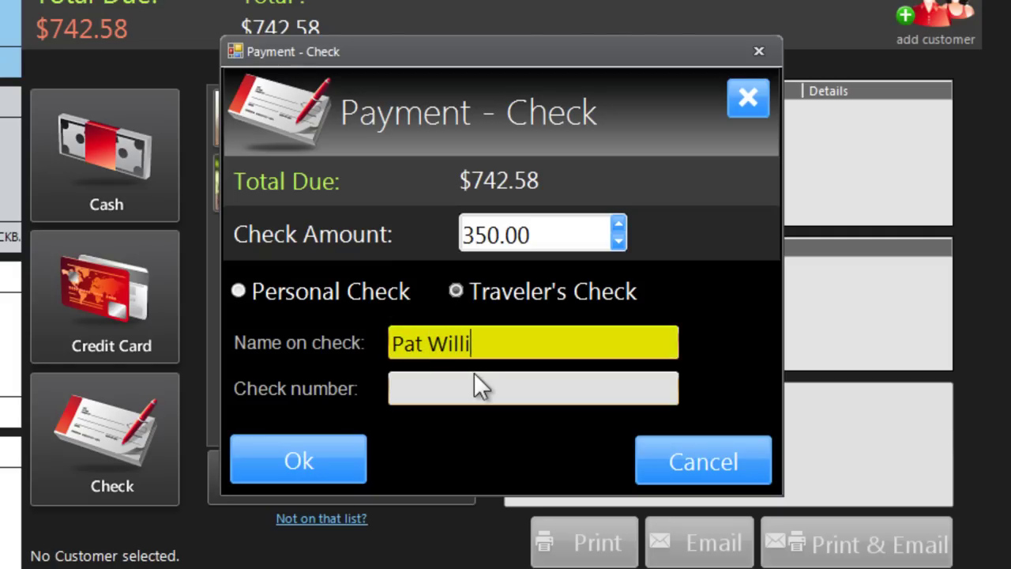
key("Tab")
type("12345678")
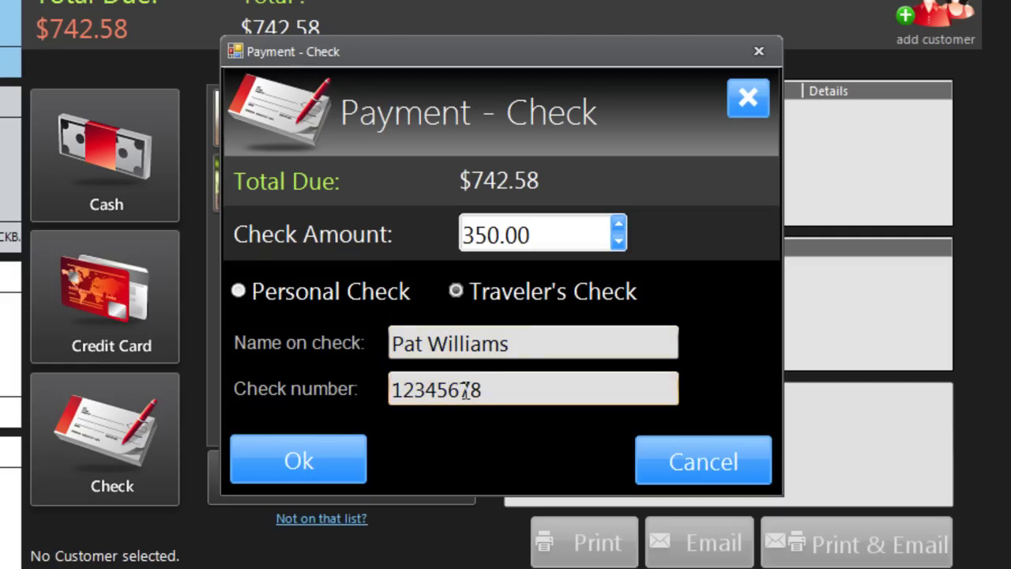
left_click(293, 467)
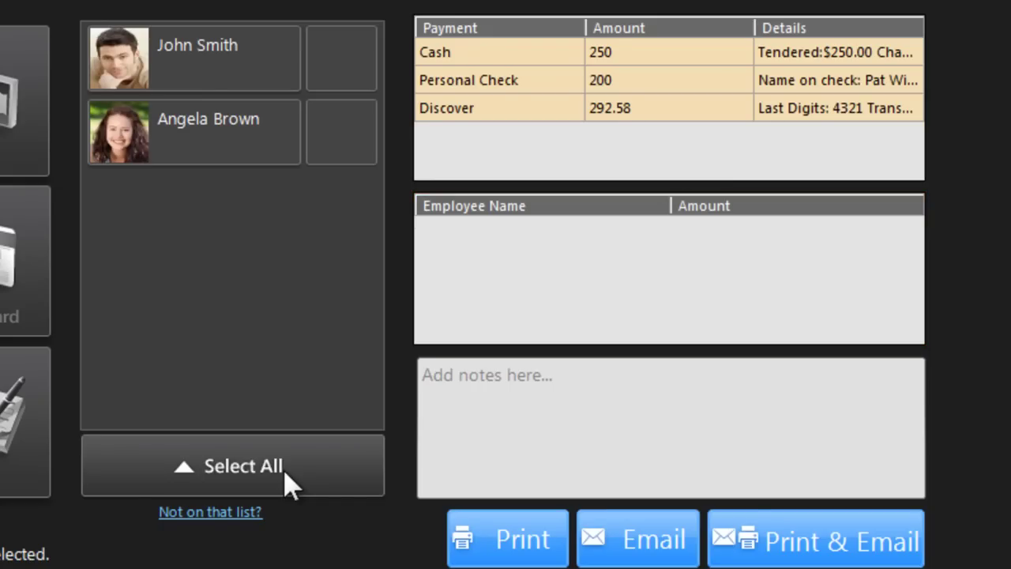
Credit three employees with the sale: two from the tiles, one from the full employee list.
left_click(204, 56)
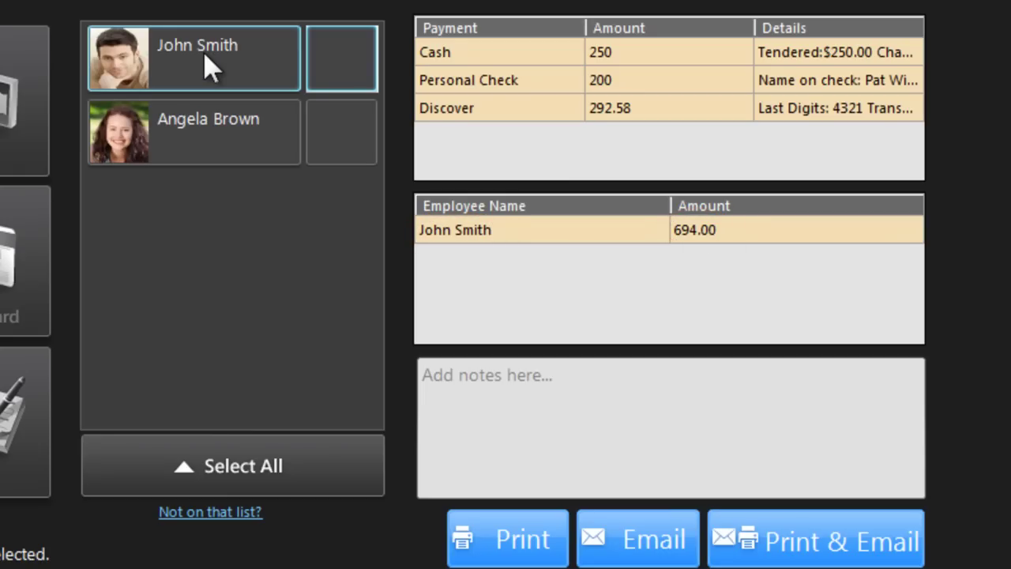
left_click(190, 145)
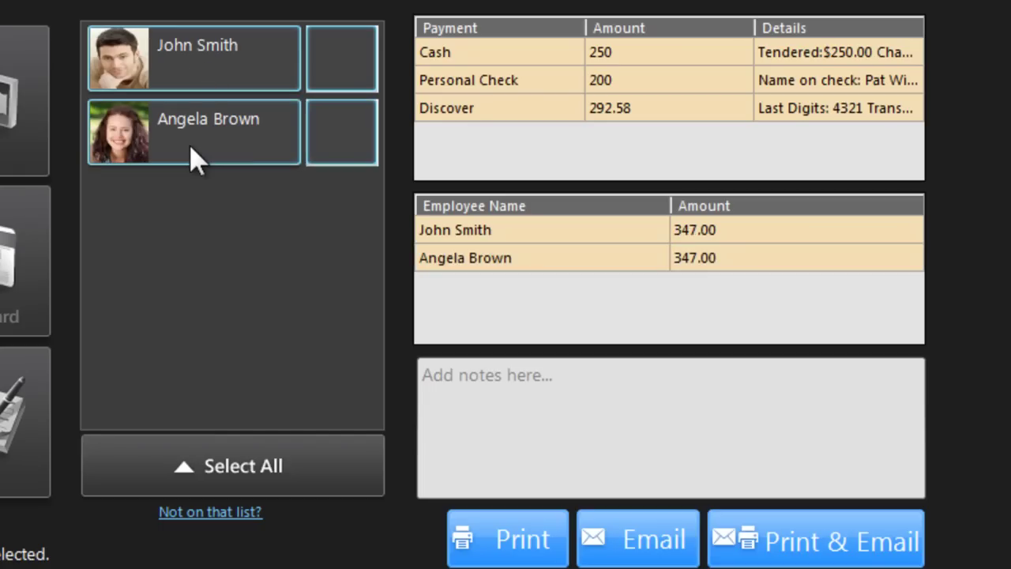
left_click(188, 515)
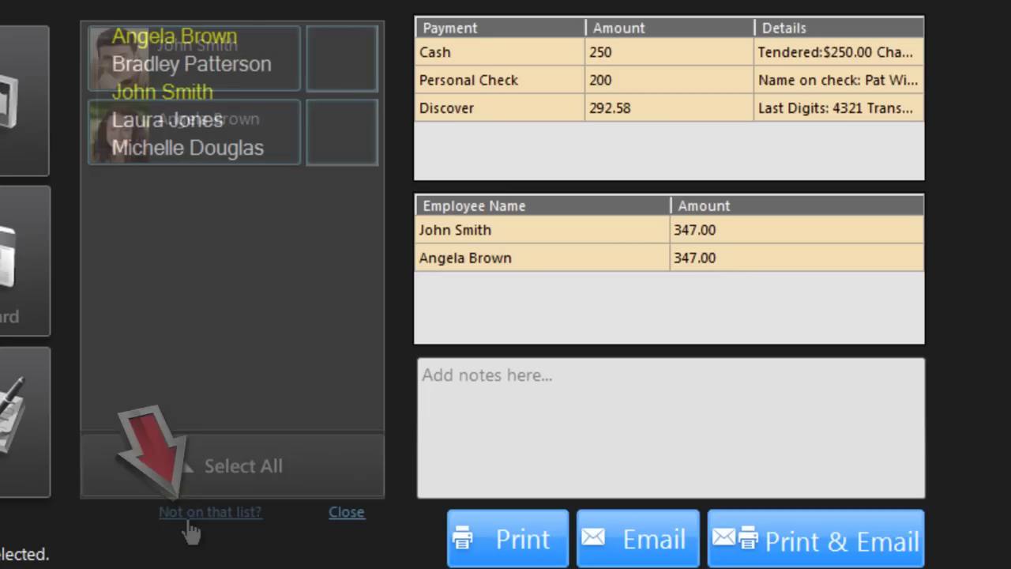
left_click(176, 122)
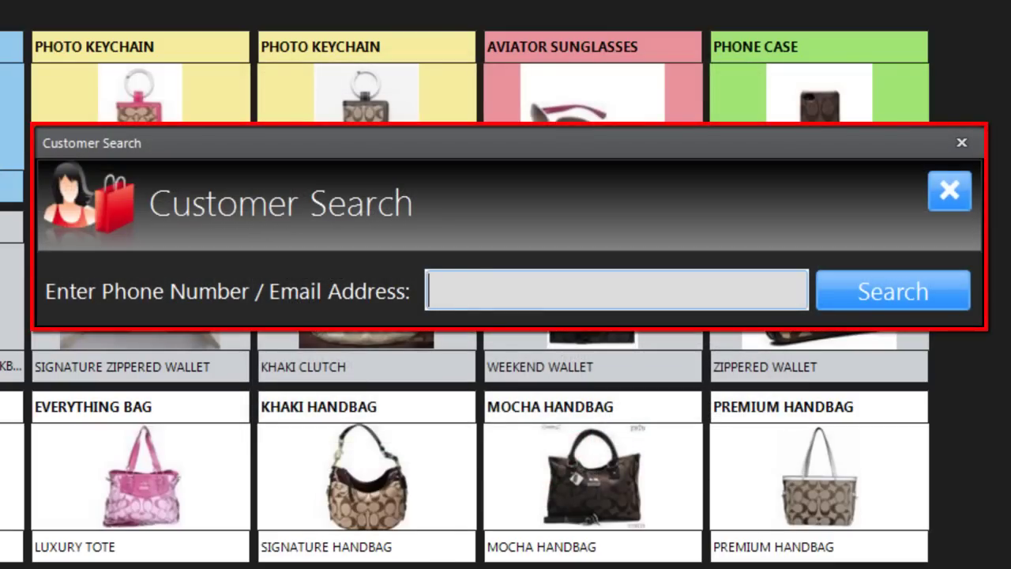
Find the customer by phone number, then email the receipt after saving their email address.
type("123-555-67")
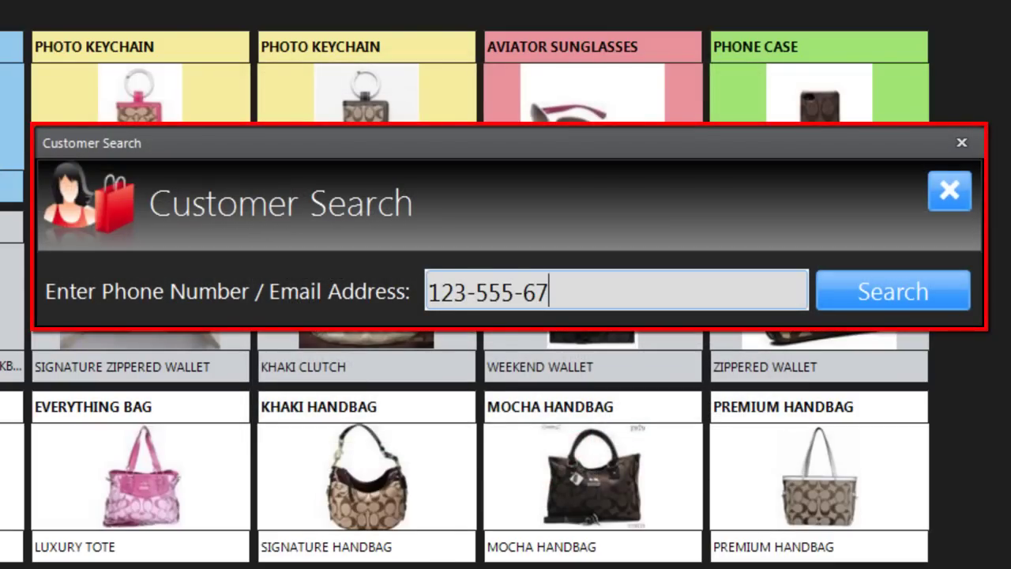
type("89")
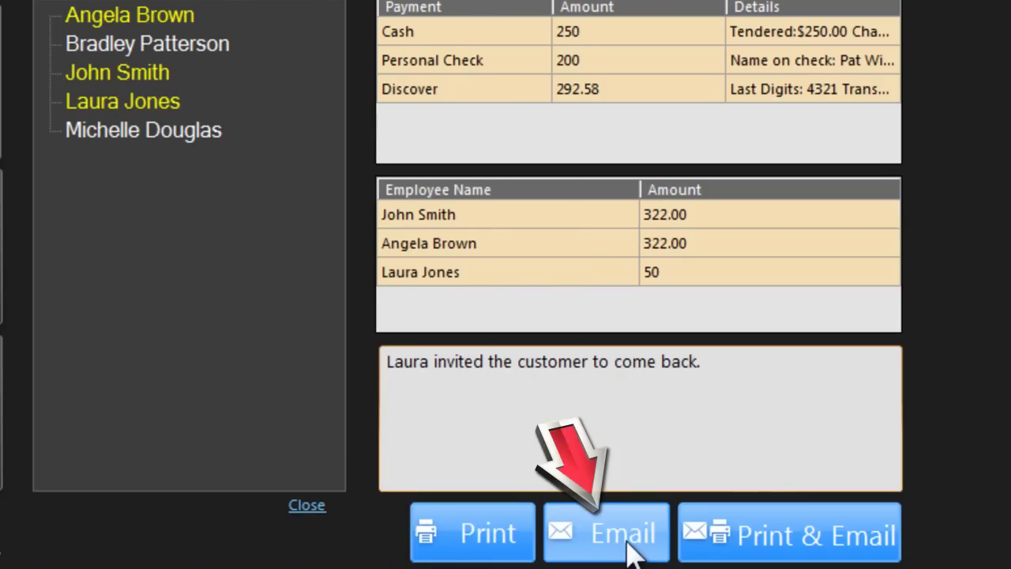
left_click(628, 544)
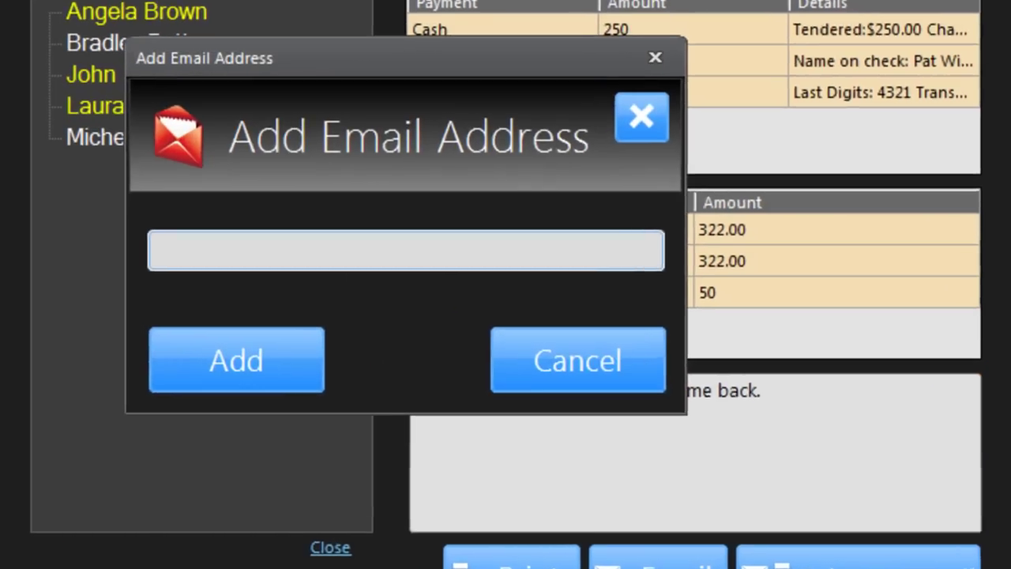
type("sample@")
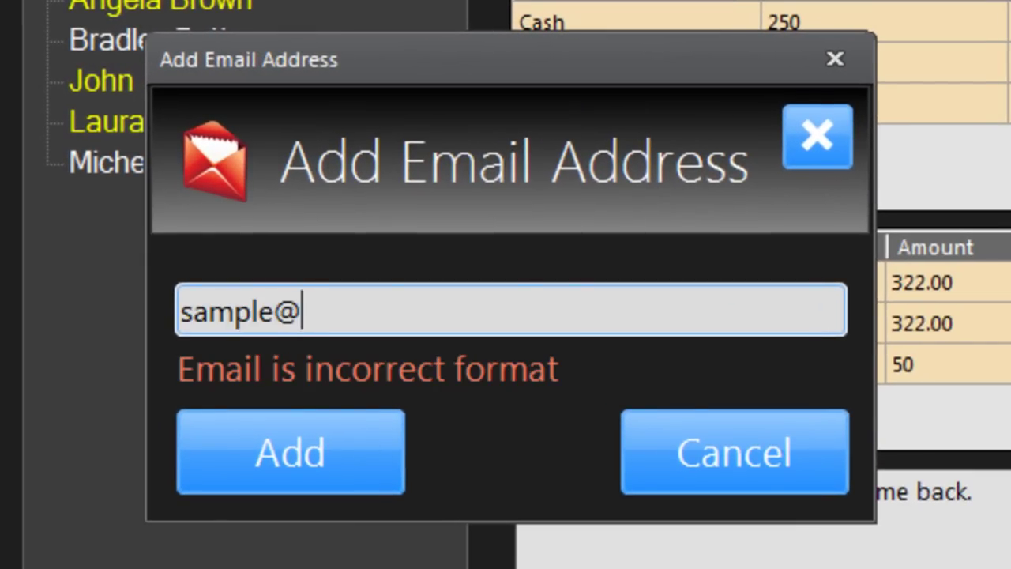
type("nowhere.com")
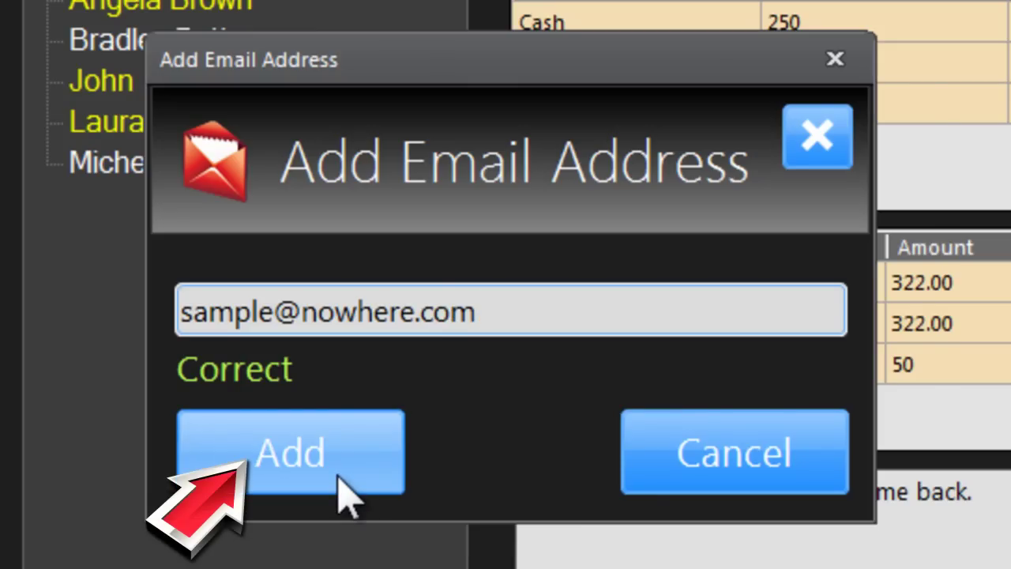
left_click(340, 477)
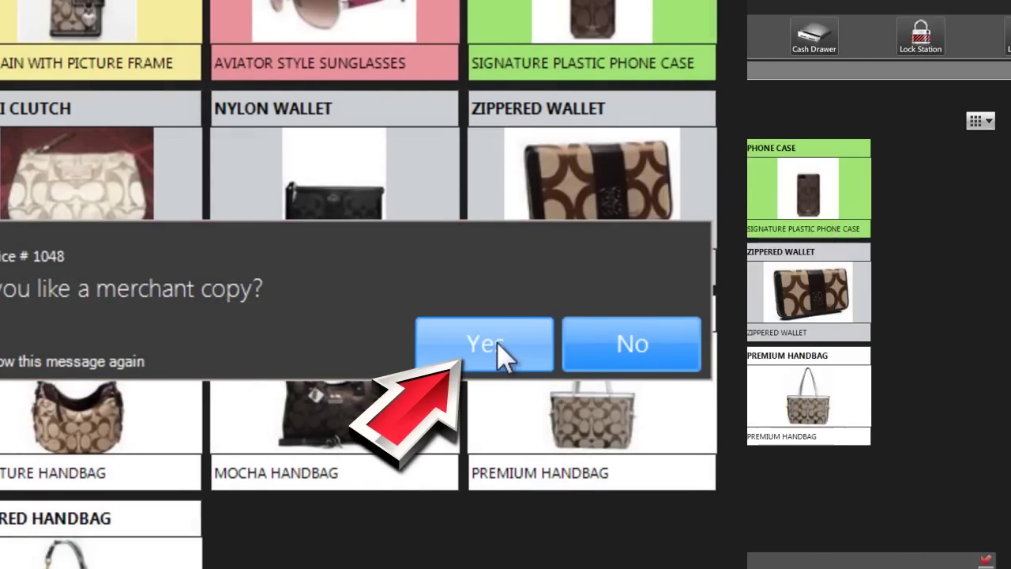
Accept the merchant copy of invoice 1048 and open the End of Day report.
left_click(496, 343)
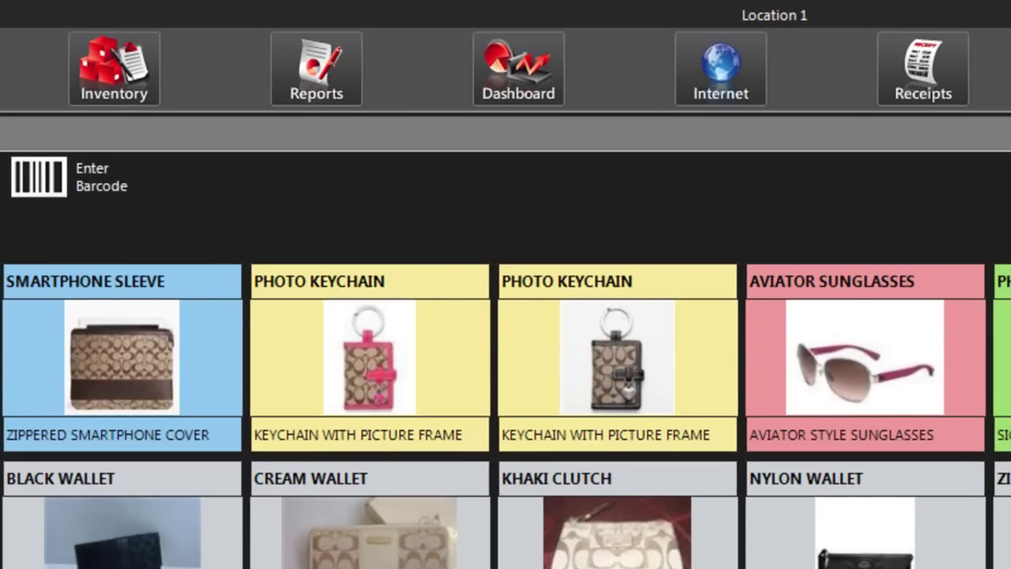
left_click(303, 87)
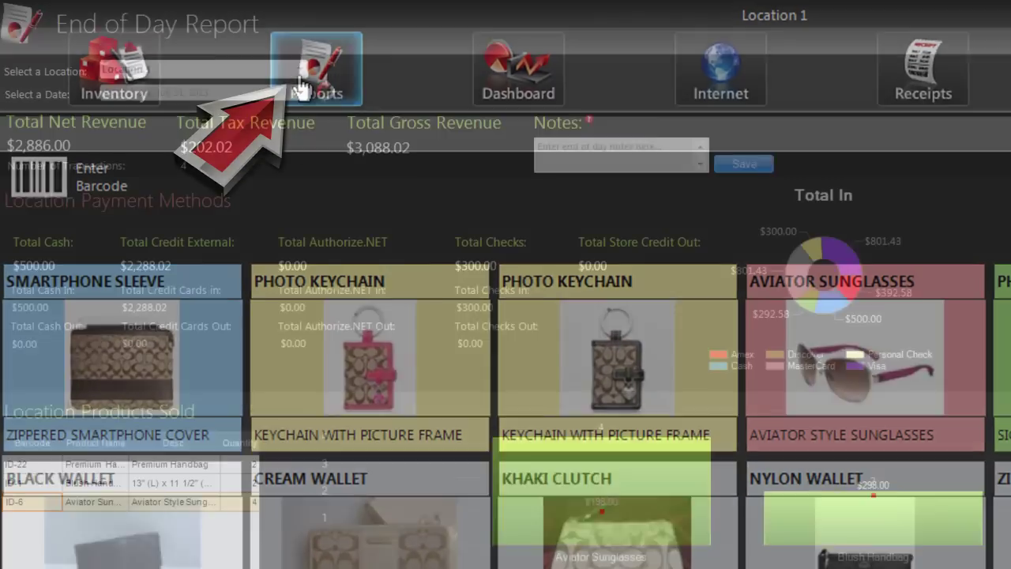